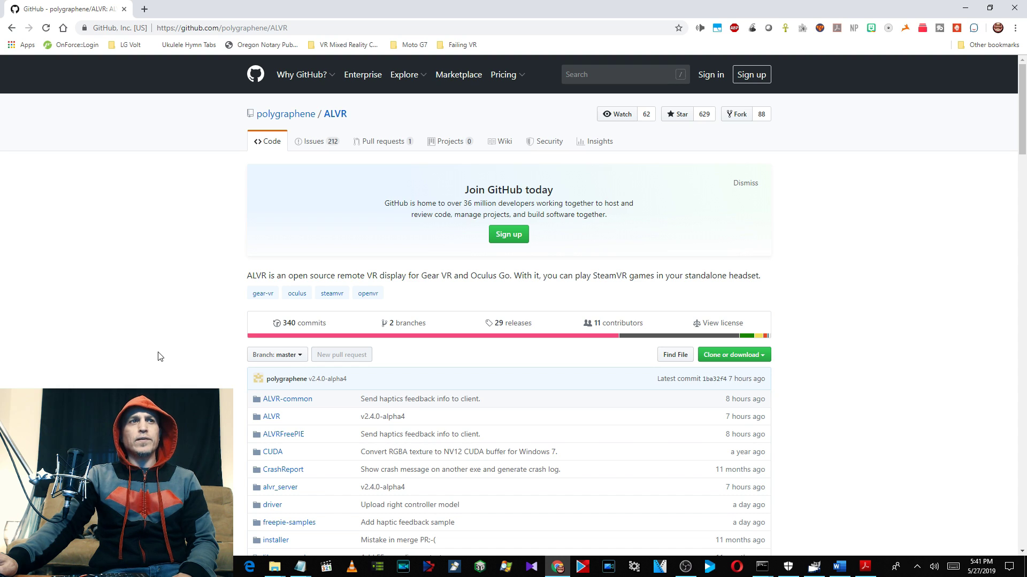
Step: Open the v2.4.0-alpha4 release from the ALVR repository's installation instructions and view its downloadable assets
scroll(157, 356, "down", 7)
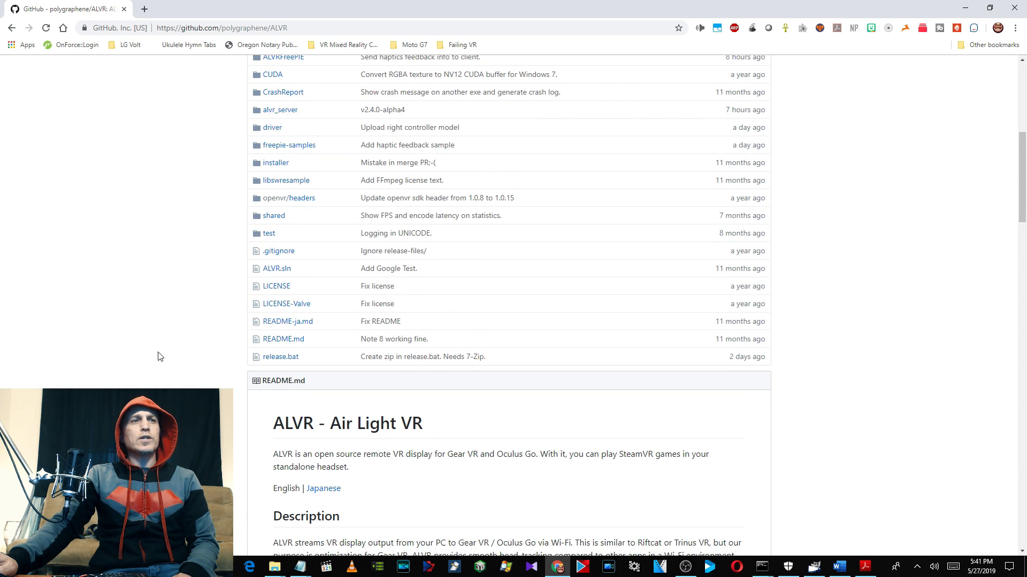
scroll(157, 357, "down", 12)
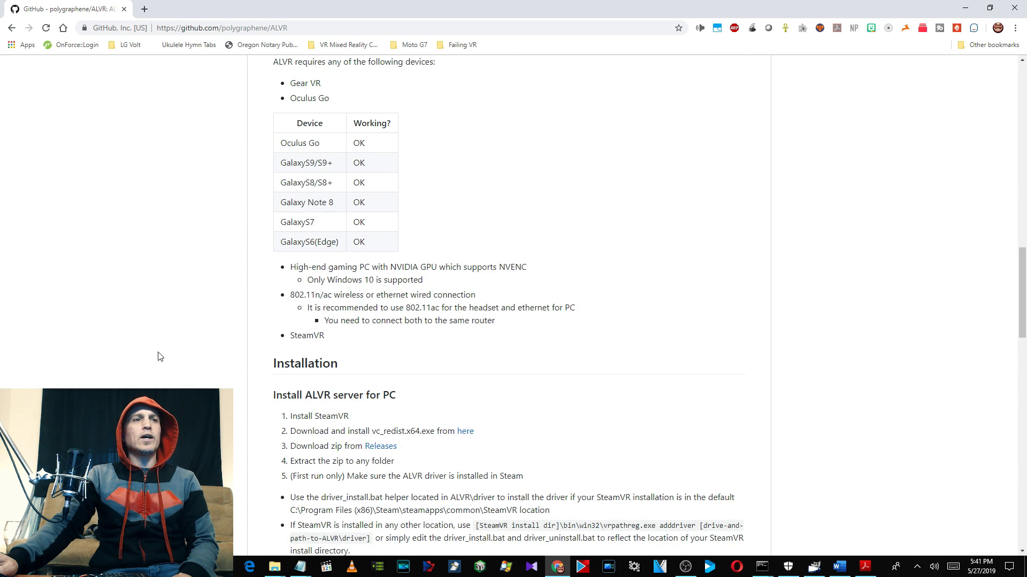
scroll(158, 356, "down", 4)
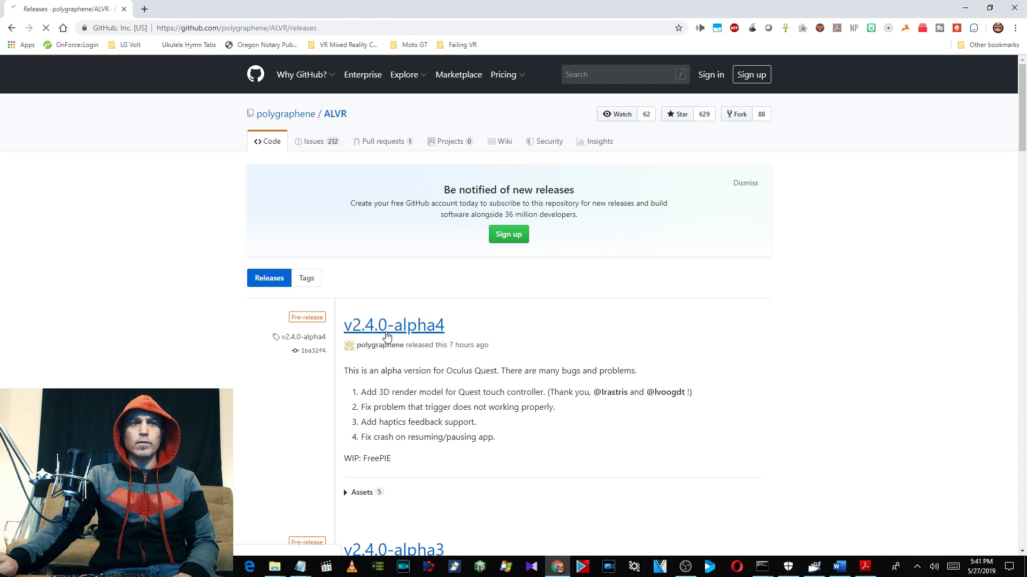
scroll(256, 407, "down", 3)
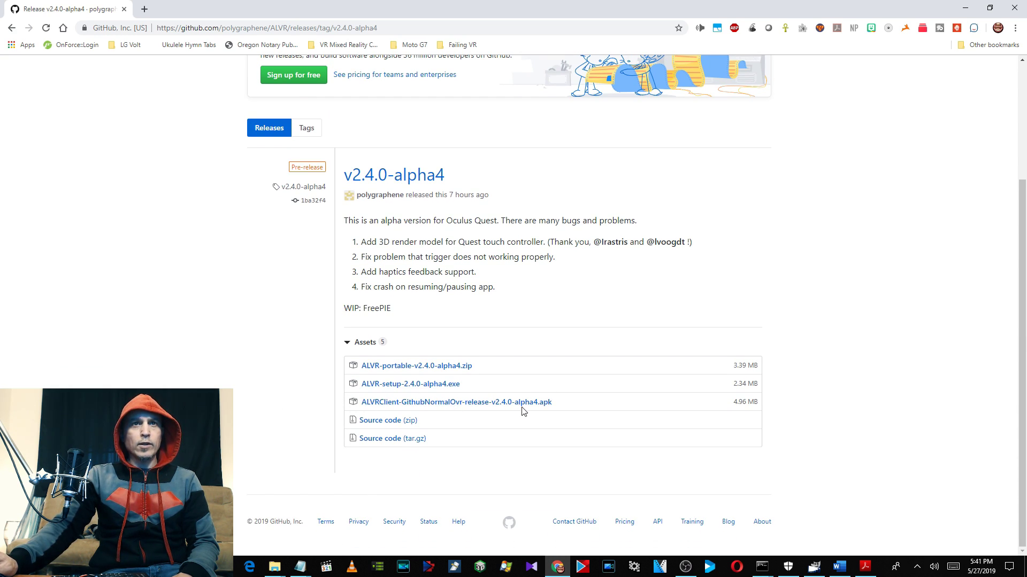
Step: Switch to File Explorer, exit the ALVR setup, and select the ALVRClient v2.4.0-alpha4 APK in the Quest ALVR folder
key("alt+Tab")
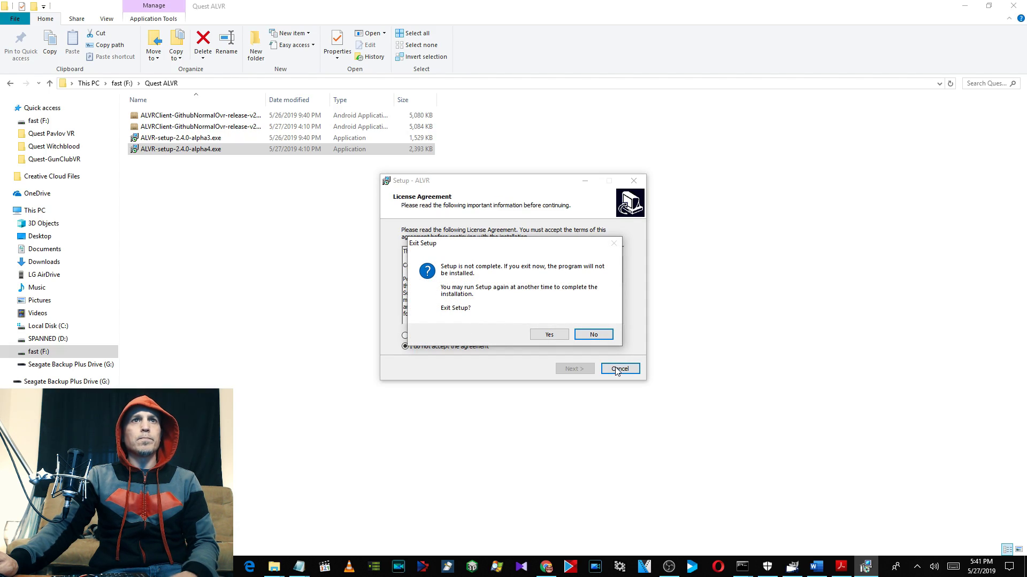
left_click(549, 334)
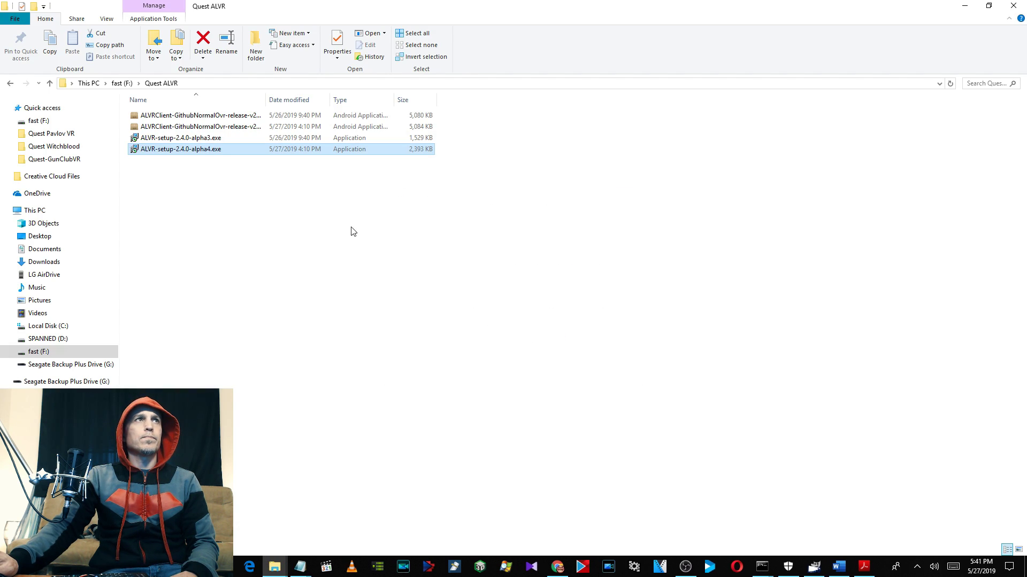
double_click(266, 100)
left_click(253, 129)
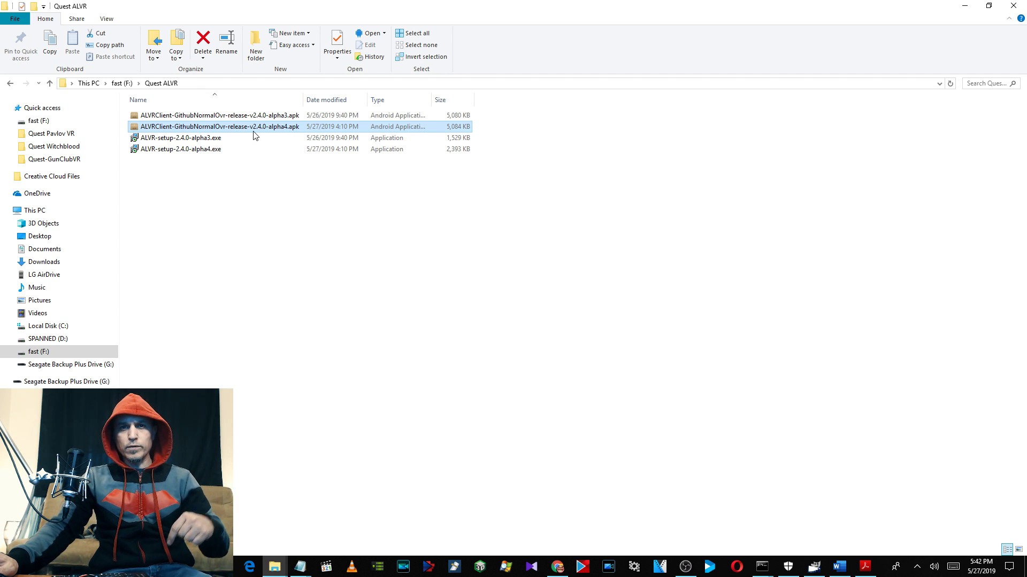
Step: Return to the browser and review the ALVR server installation steps, highlighting the vc_redist.x64.exe requirement
key("alt+Tab")
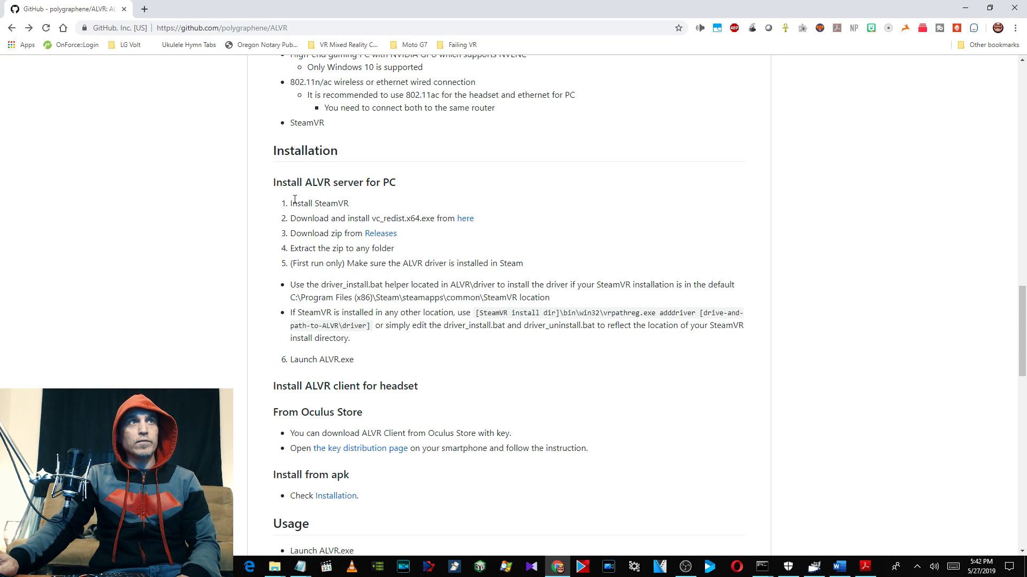
double_click(314, 219)
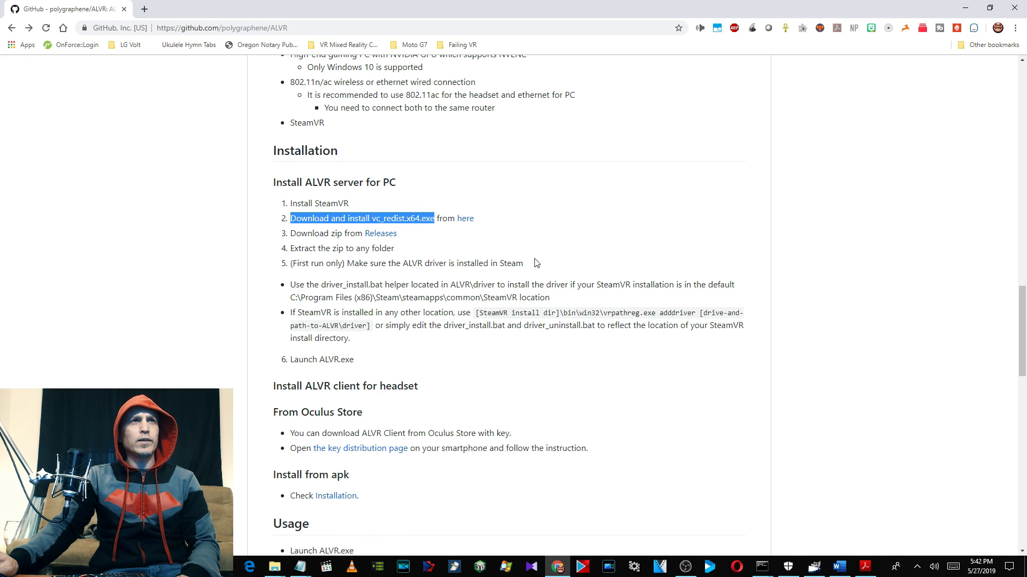
left_click(602, 245)
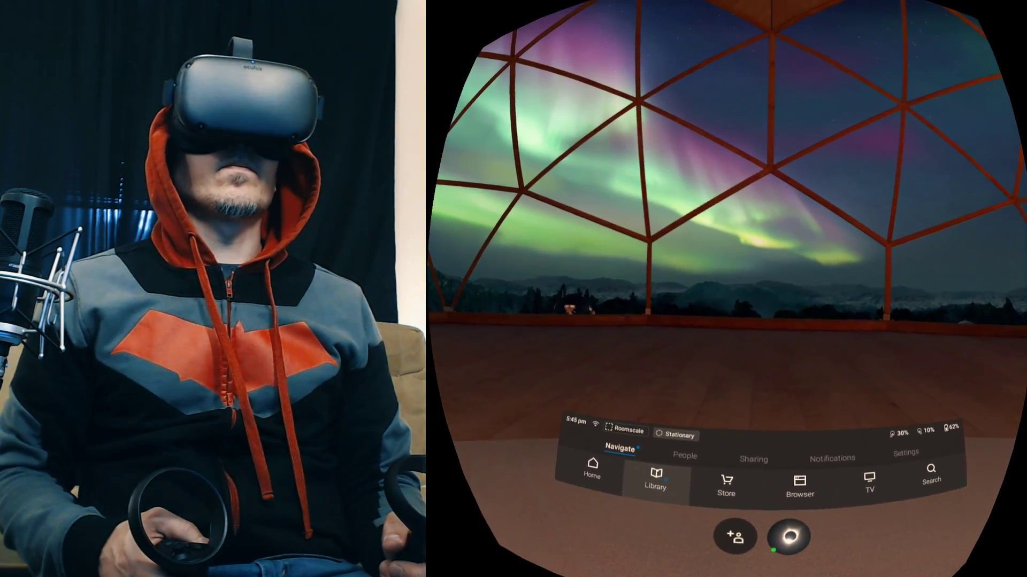
Step: Open the Unknown Sources list in the Oculus Quest library and browse the sideloaded apps
left_click(661, 450)
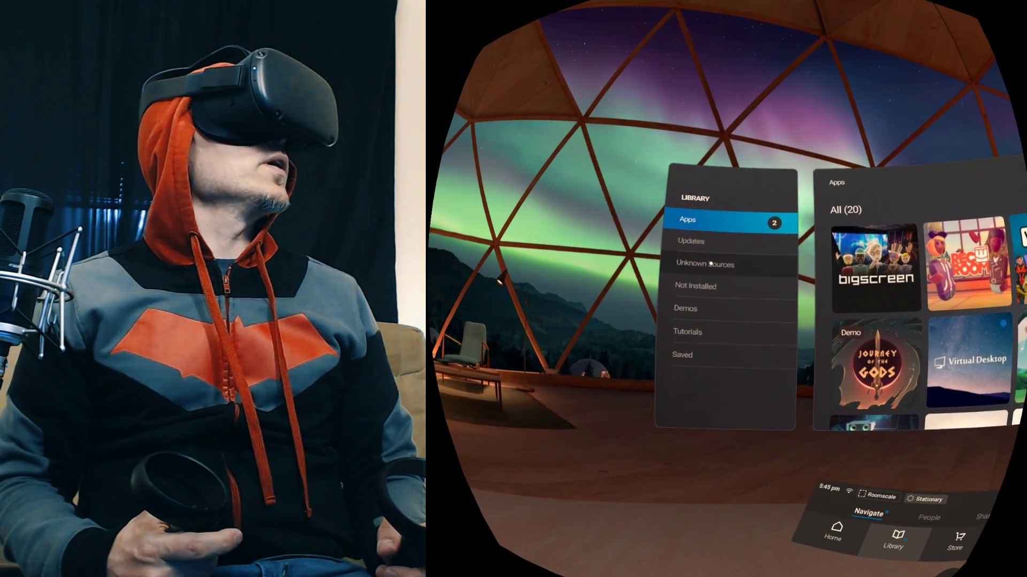
left_click(698, 265)
scroll(836, 336, "down", 6)
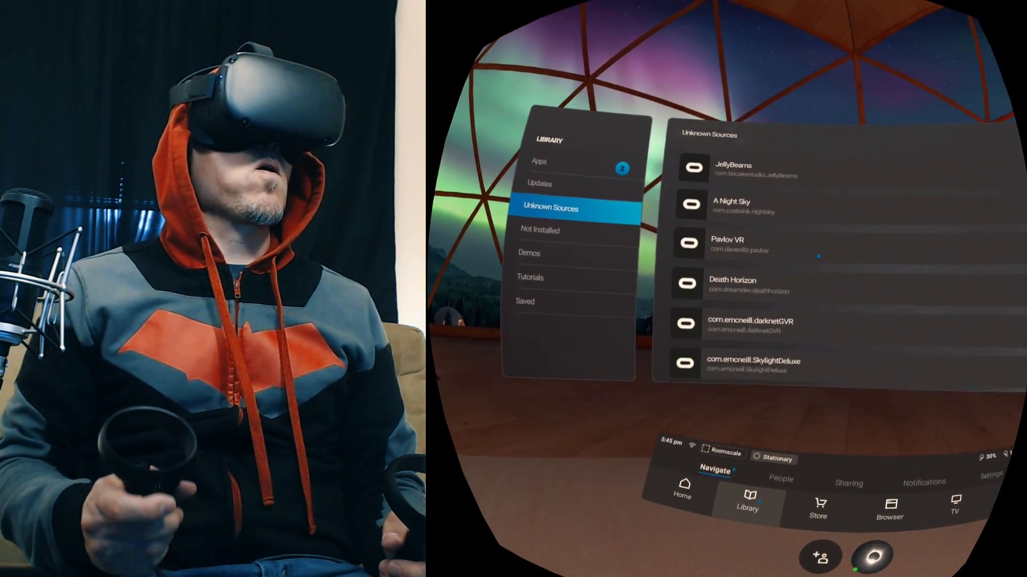
scroll(817, 221, "down", 5)
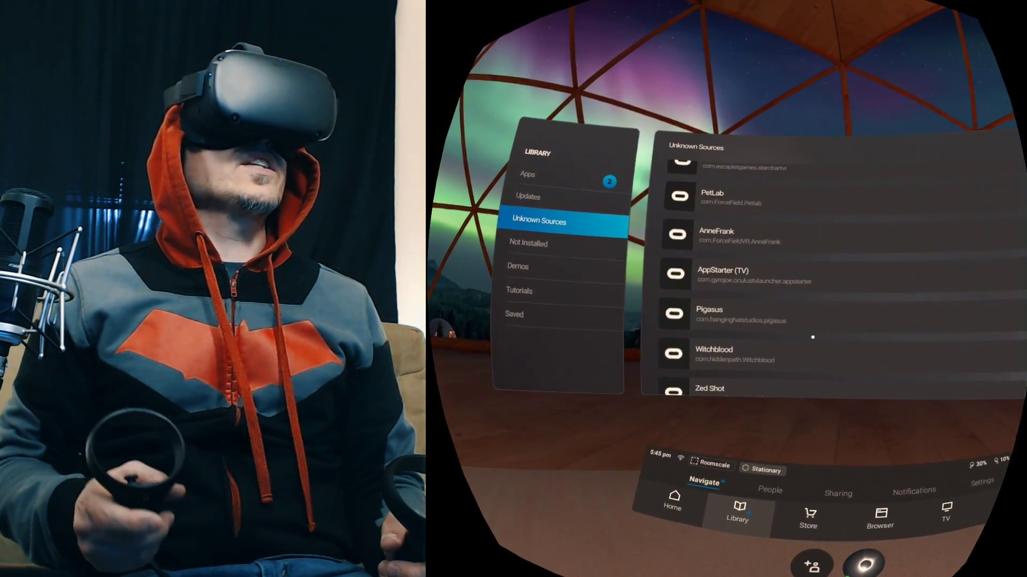
scroll(805, 337, "down", 6)
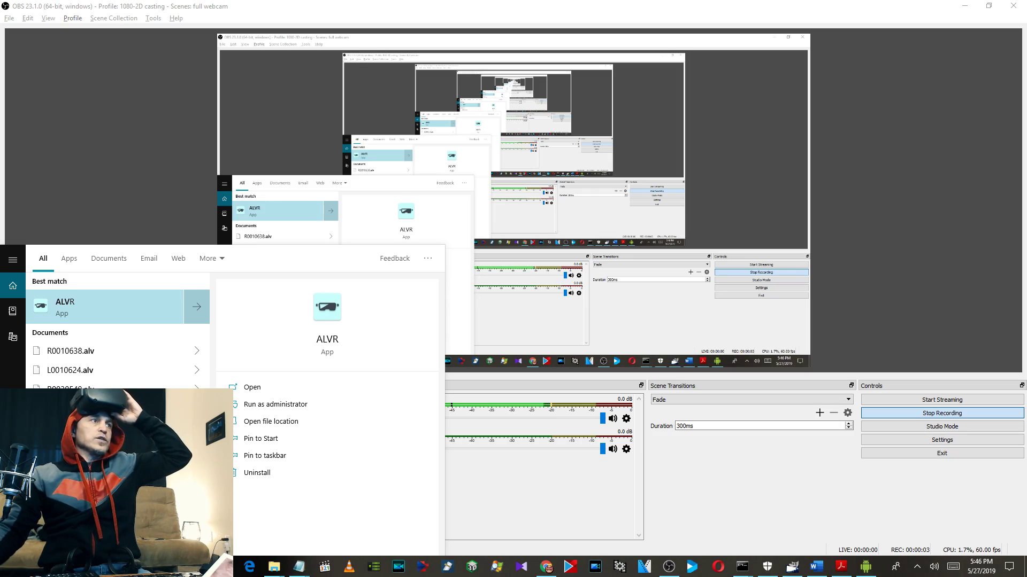
Step: Launch the ALVR app on the PC and set its video resolution to 125%
left_click(87, 313)
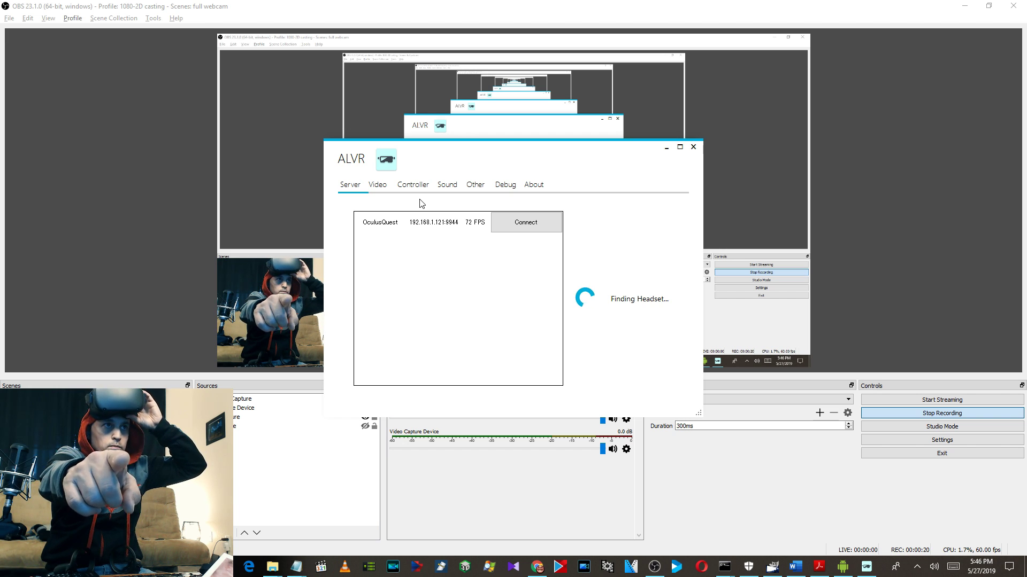
left_click(383, 187)
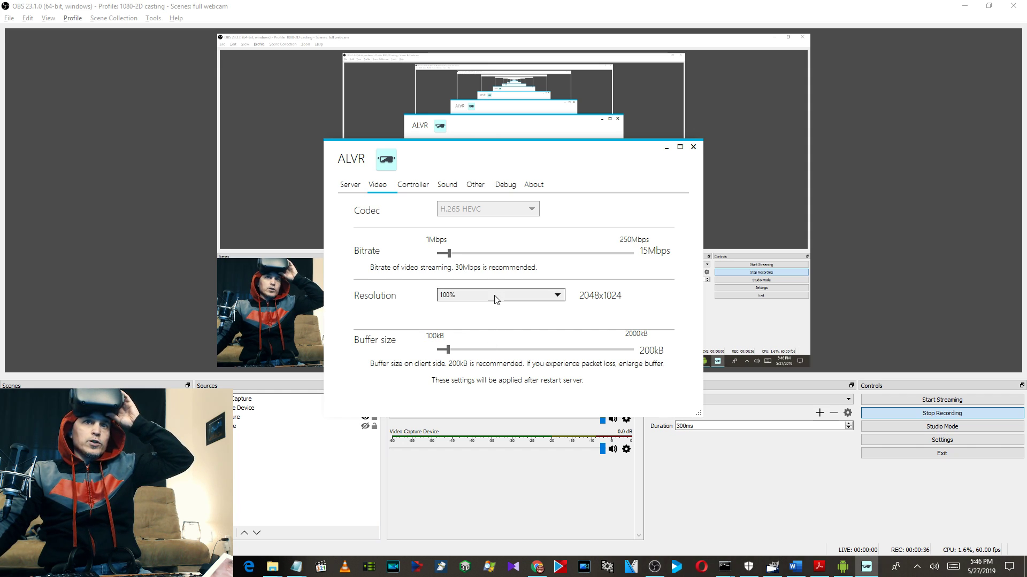
left_click(494, 298)
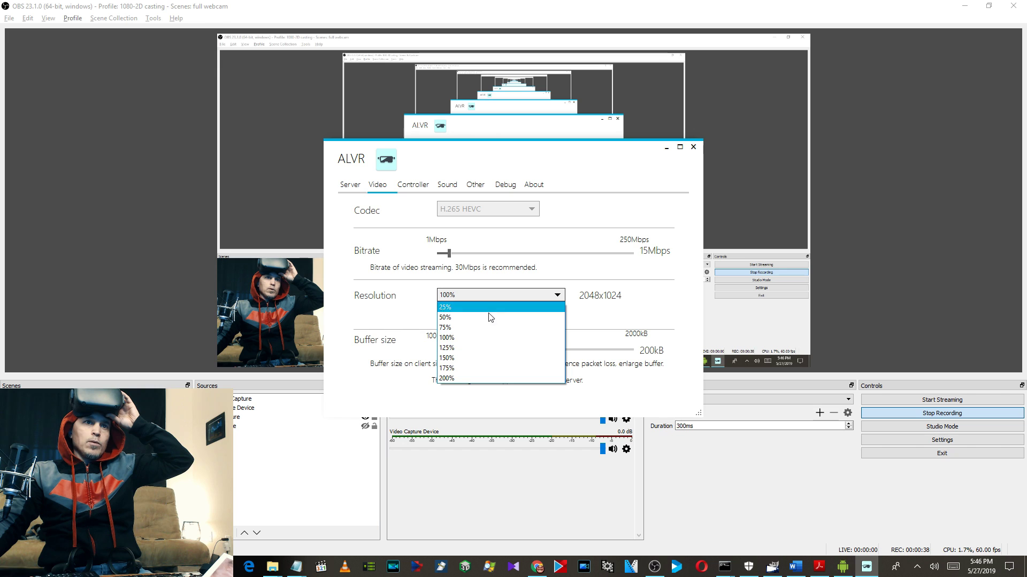
left_click(374, 312)
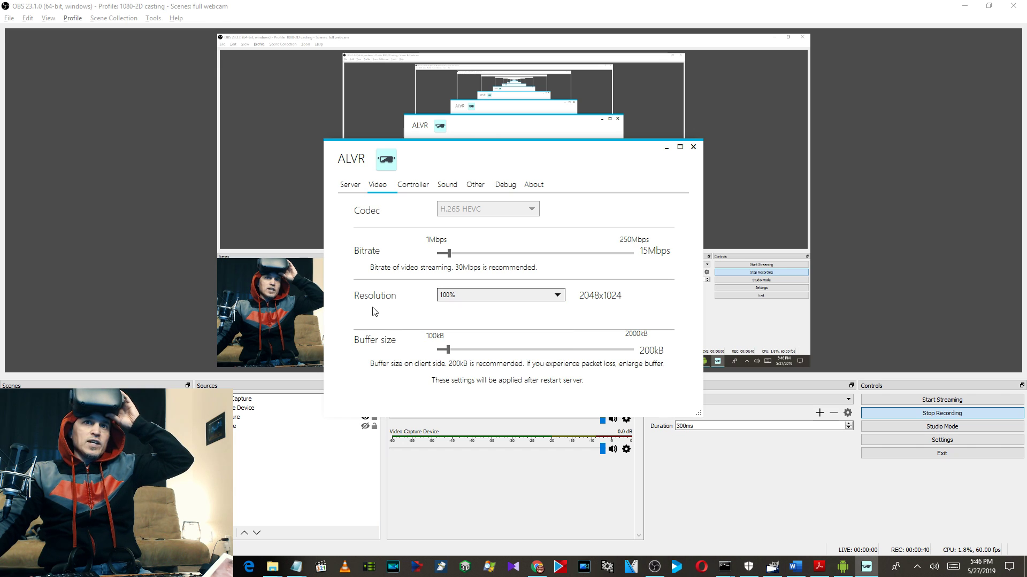
left_click(487, 297)
left_click(466, 345)
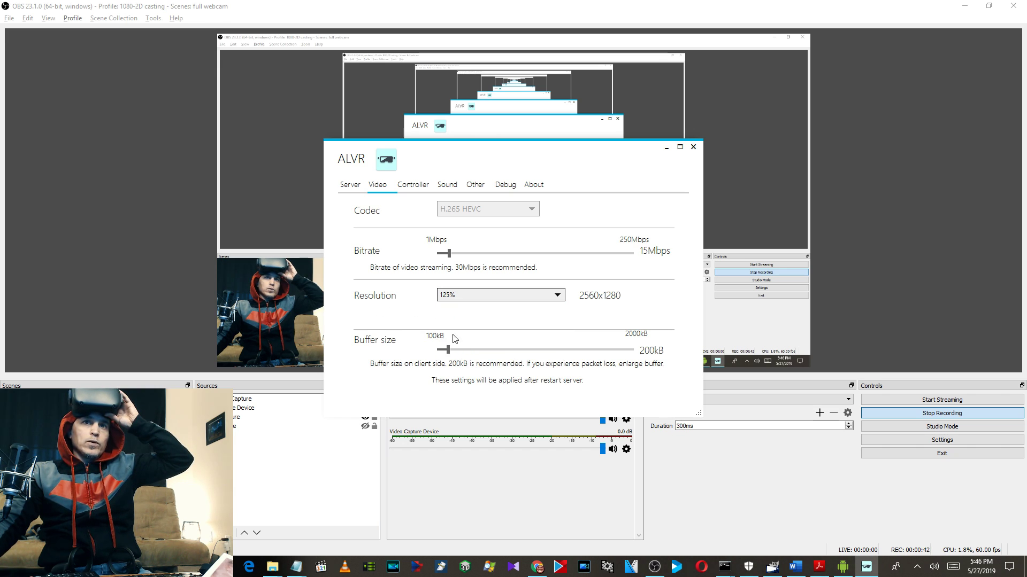
Step: Review ALVR's Sound and Other settings, and recheck the Video settings
left_click(448, 186)
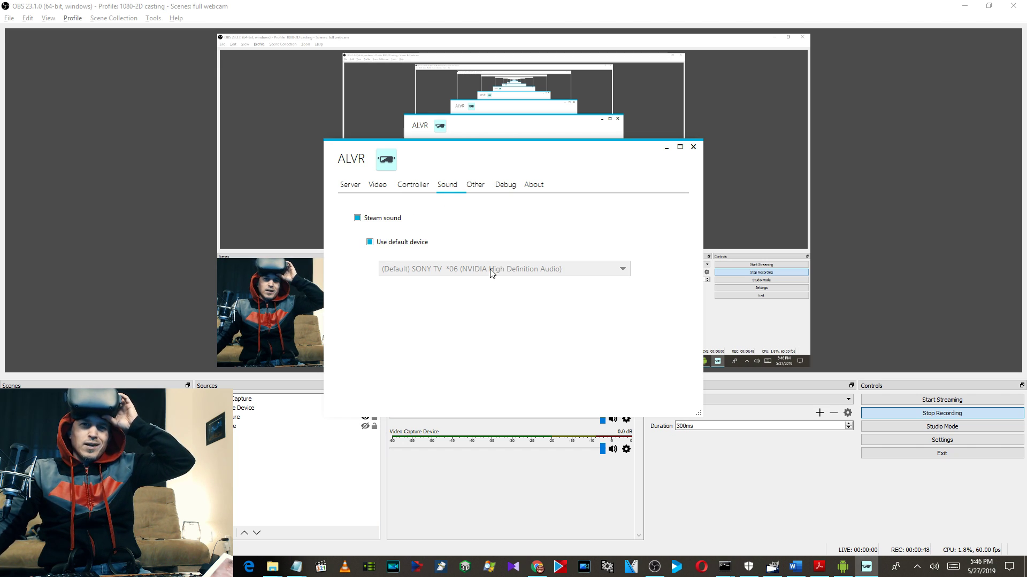
left_click(471, 188)
left_click(375, 187)
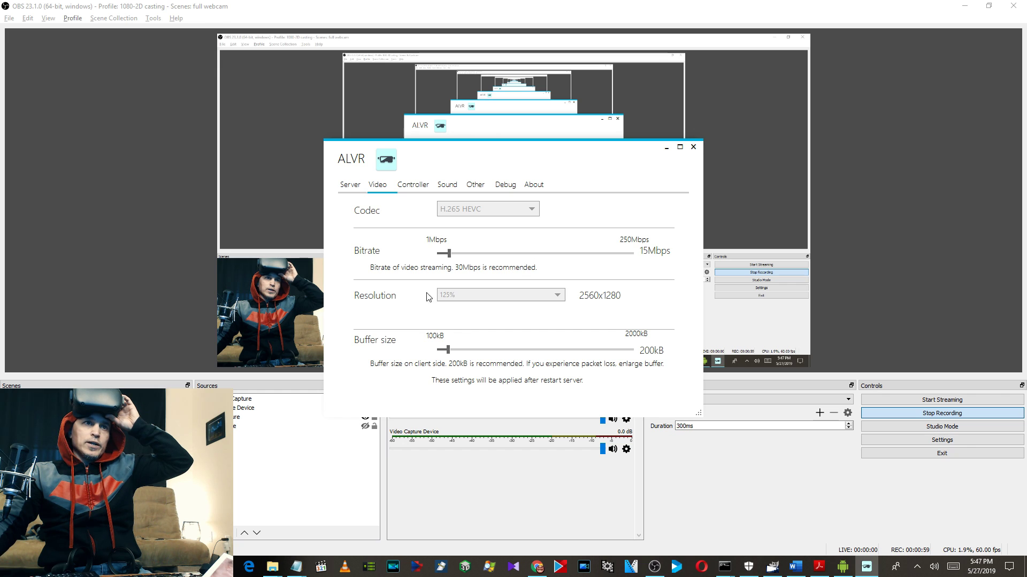
Step: Connect ALVR to the detected OculusQuest headset and start the server
left_click(345, 188)
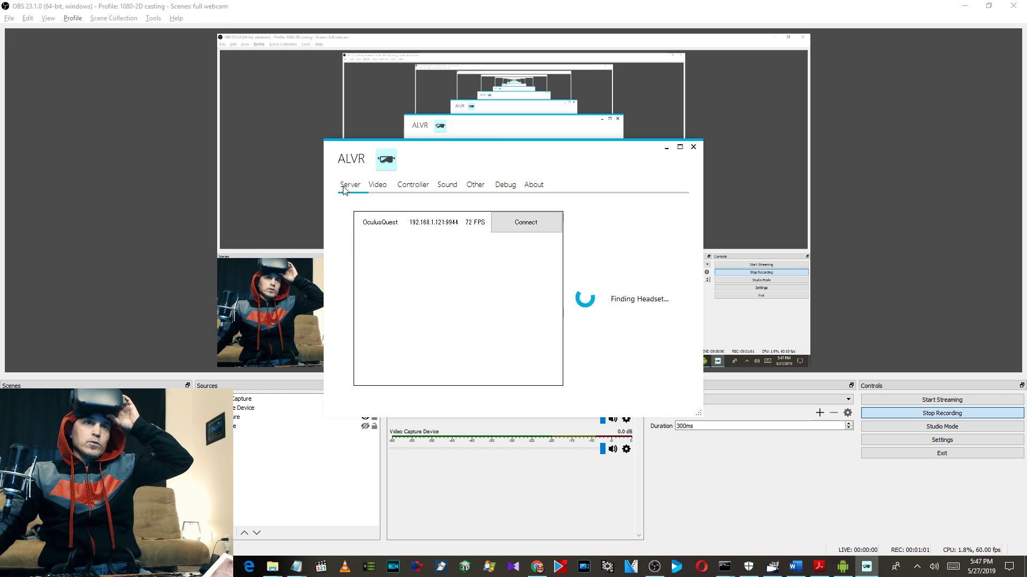
left_click(516, 226)
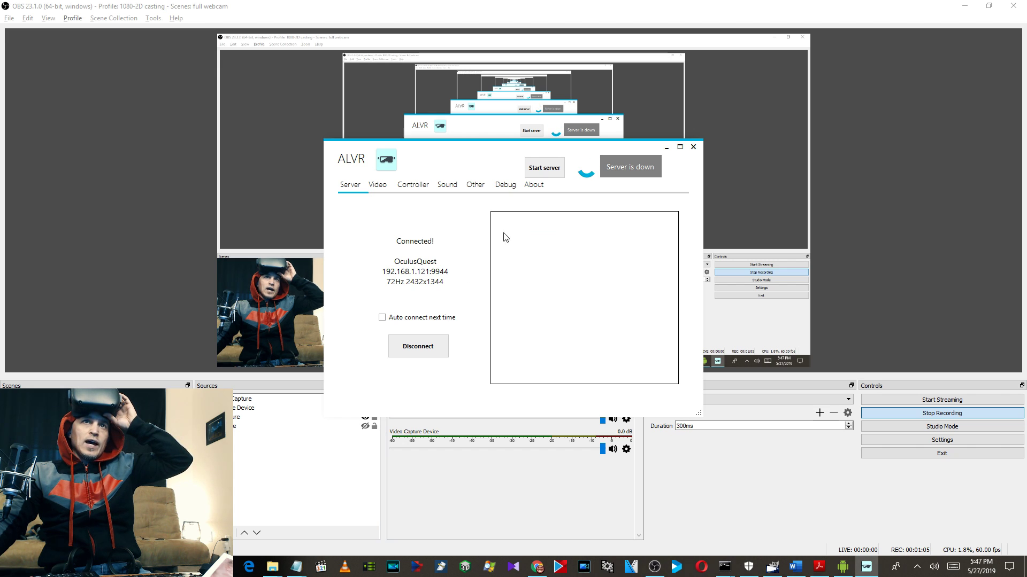
left_click(543, 169)
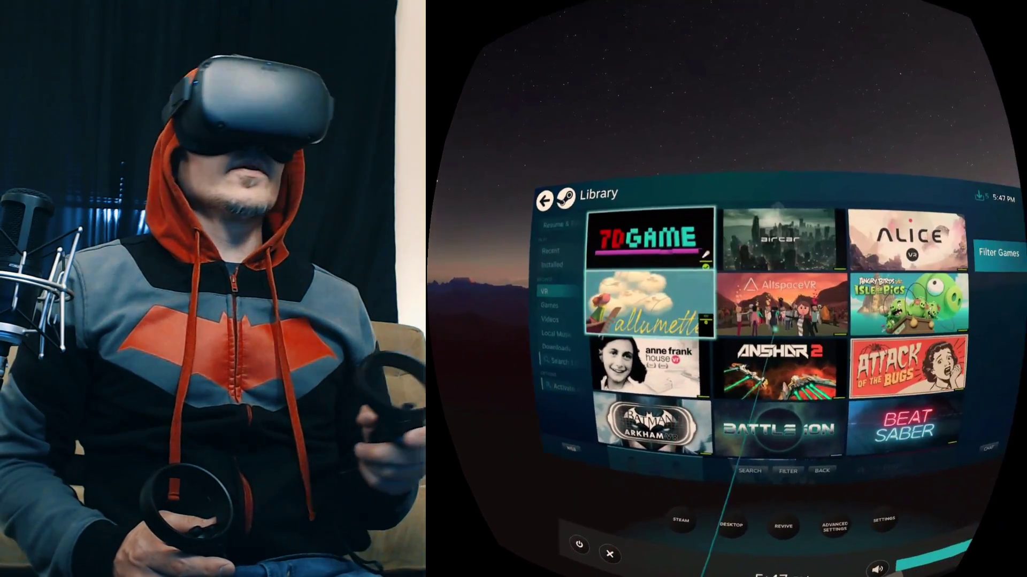
Step: Browse the VR games in the Steam library inside the headset
scroll(778, 331, "down", 2)
scroll(775, 305, "up", 5)
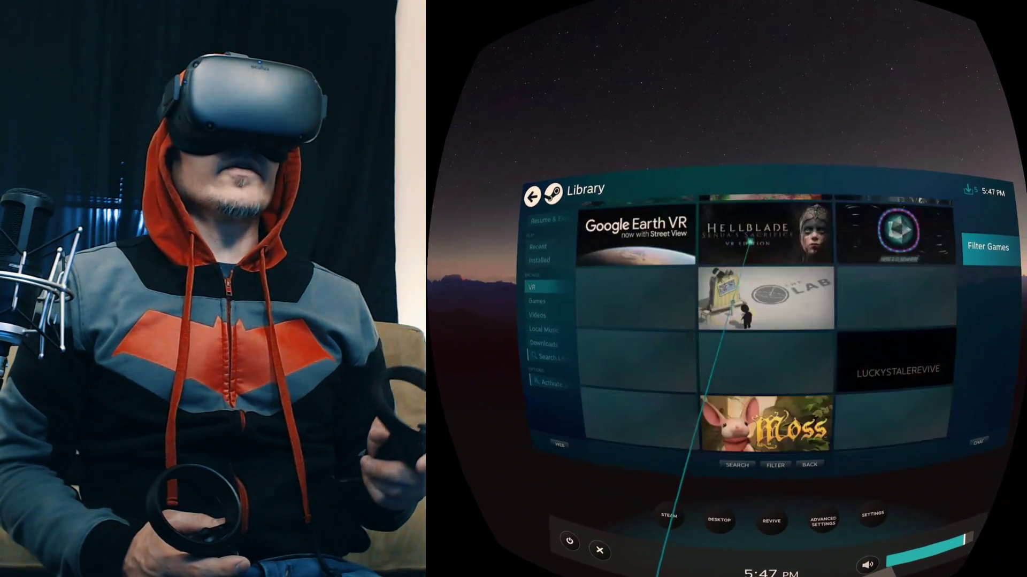
scroll(758, 245, "up", 5)
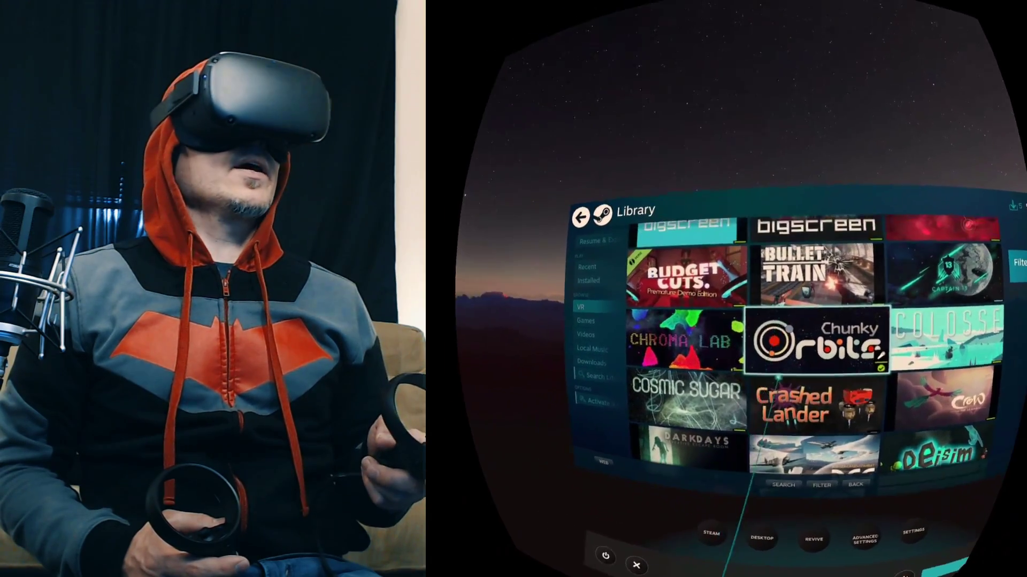